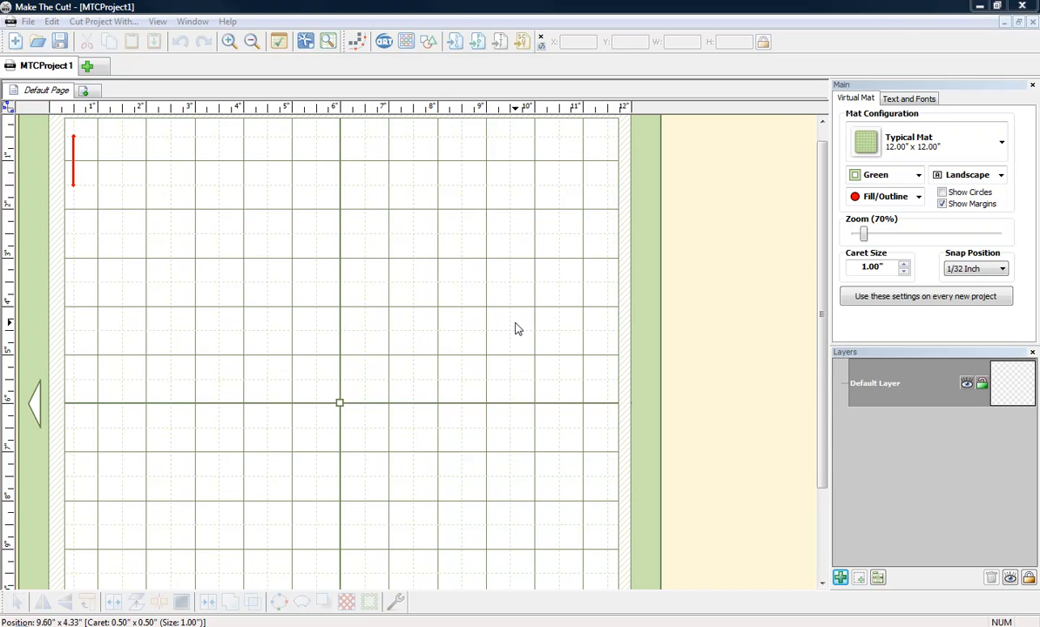
Import the vector file 091413-EST-TriColorPeace_Combo.eps from the Desktop onto the mat.
click(27, 24)
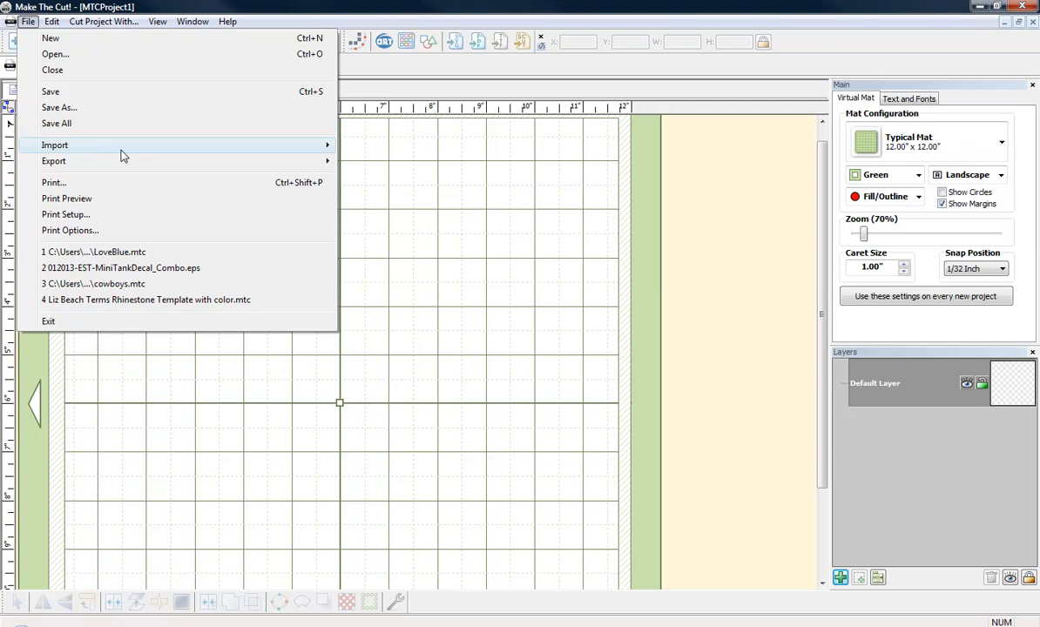
mouse_move(190, 145)
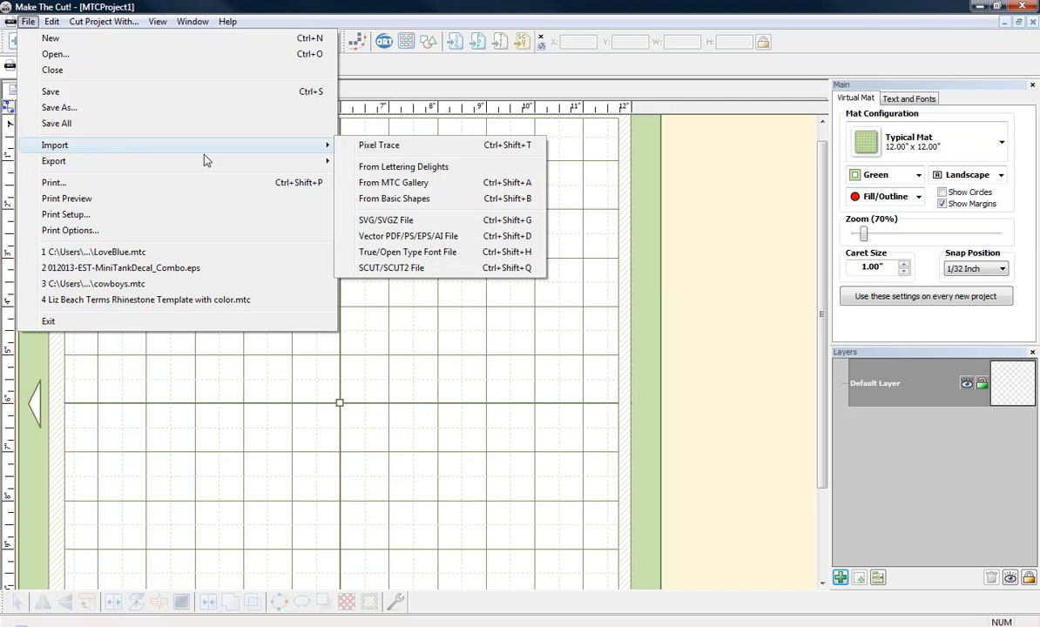
click(425, 242)
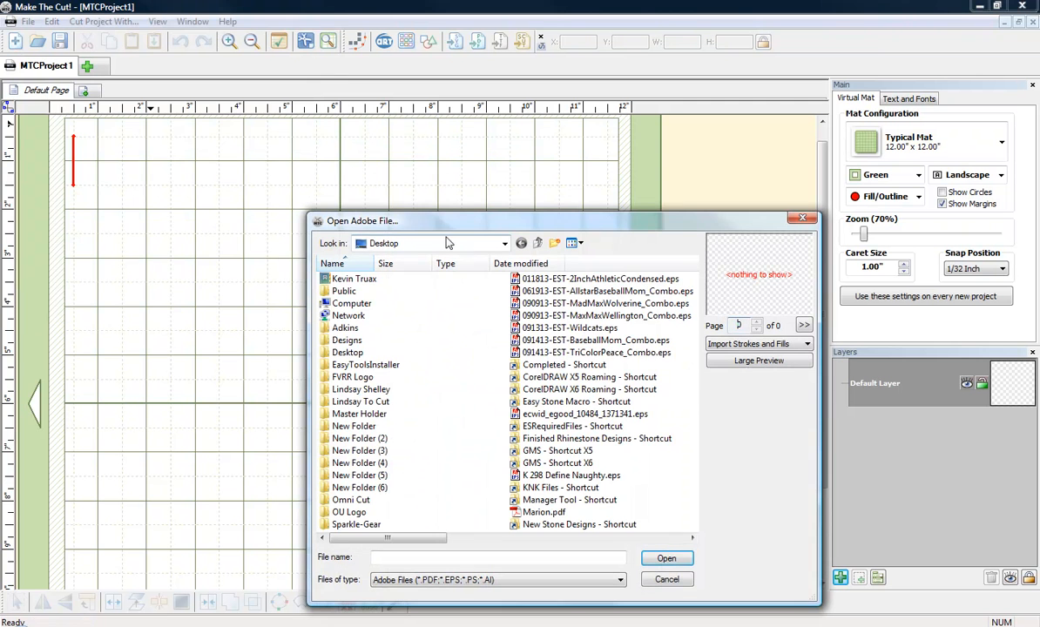
click(602, 353)
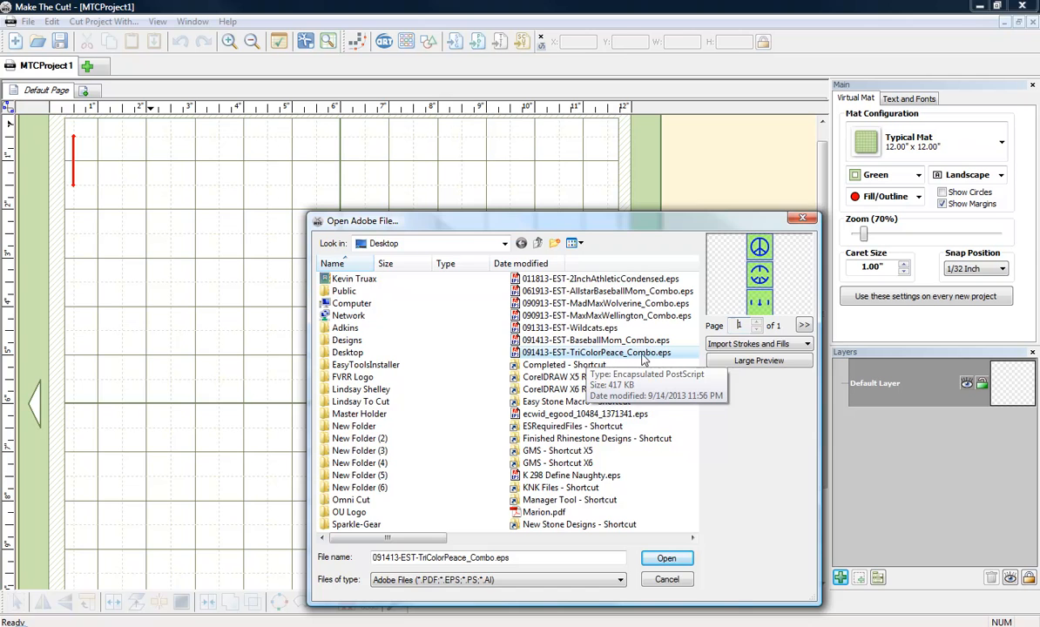
click(666, 559)
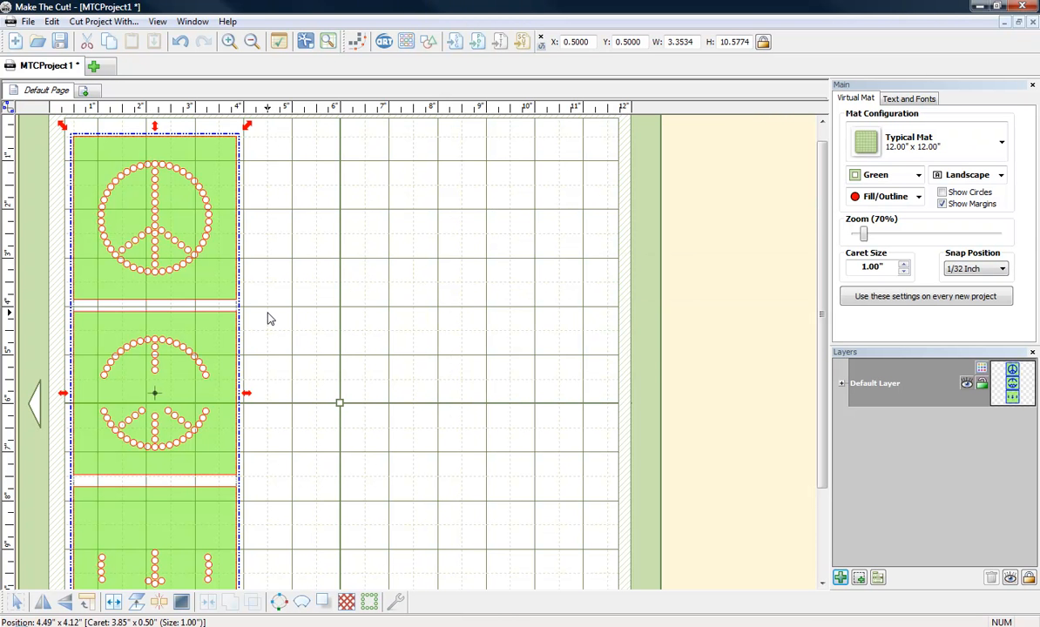
Move the imported three-part peace sign design toward the middle of the mat, to about X 3.81, Y 0.59.
scroll(269, 319, down, 3)
scroll(269, 319, up, 2)
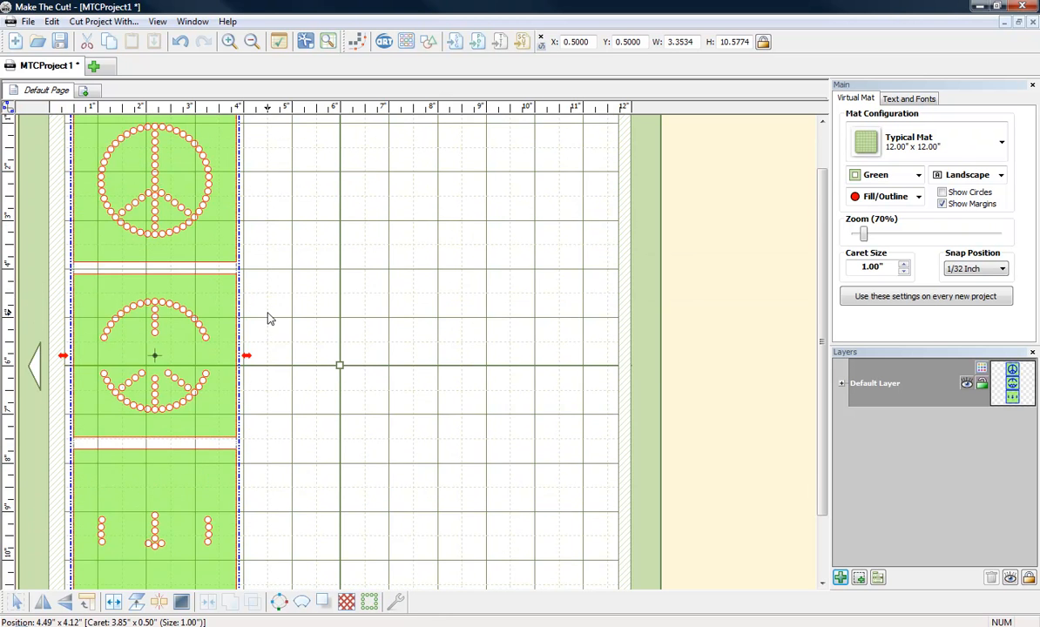
scroll(269, 319, up, 1)
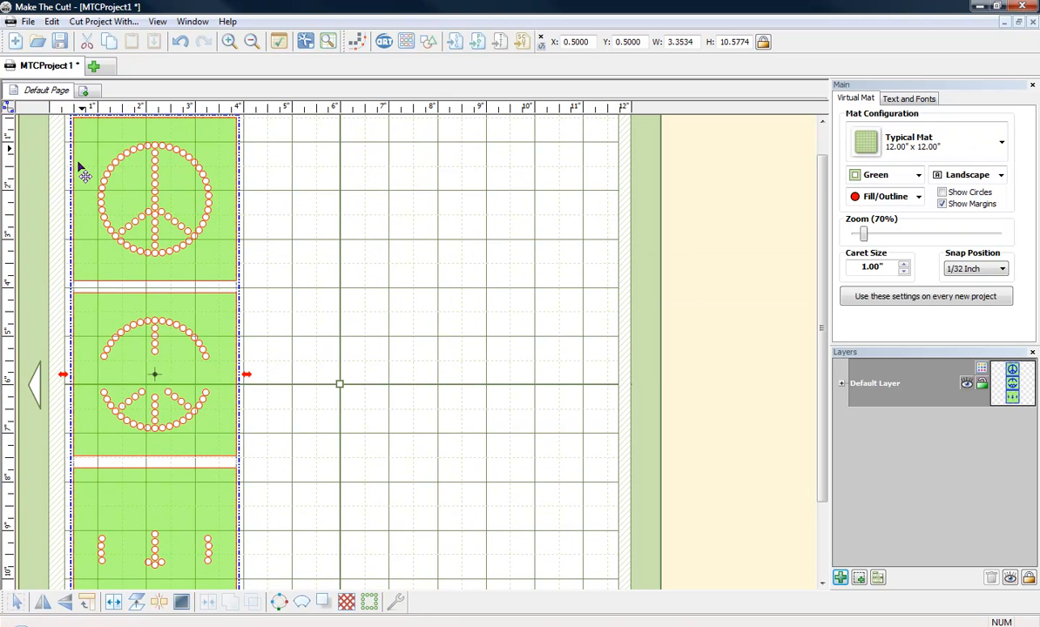
scroll(287, 282, down, 3)
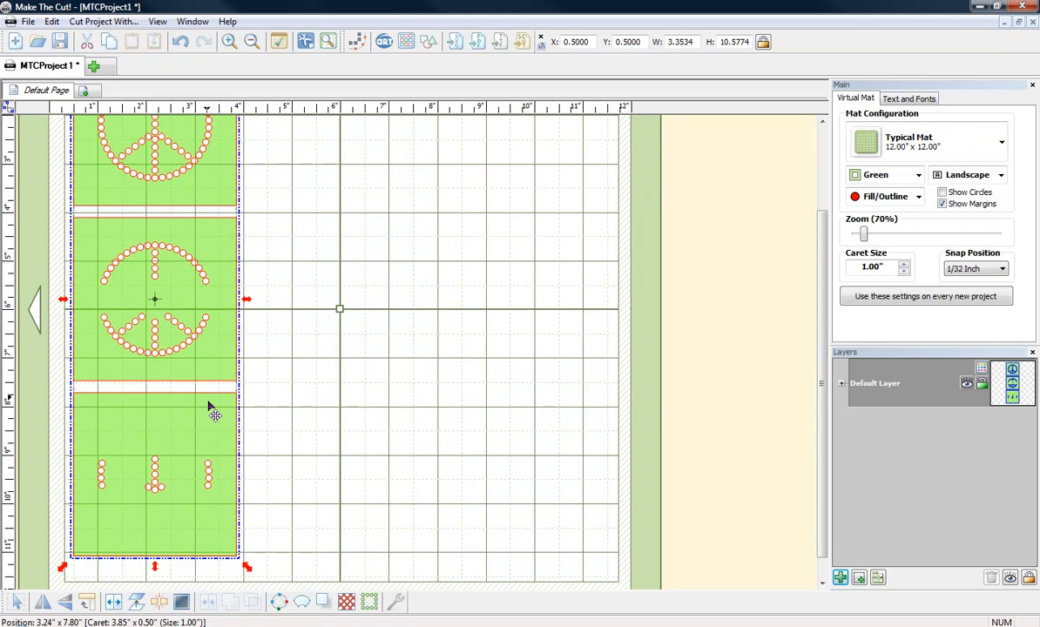
drag(208, 403, 362, 411)
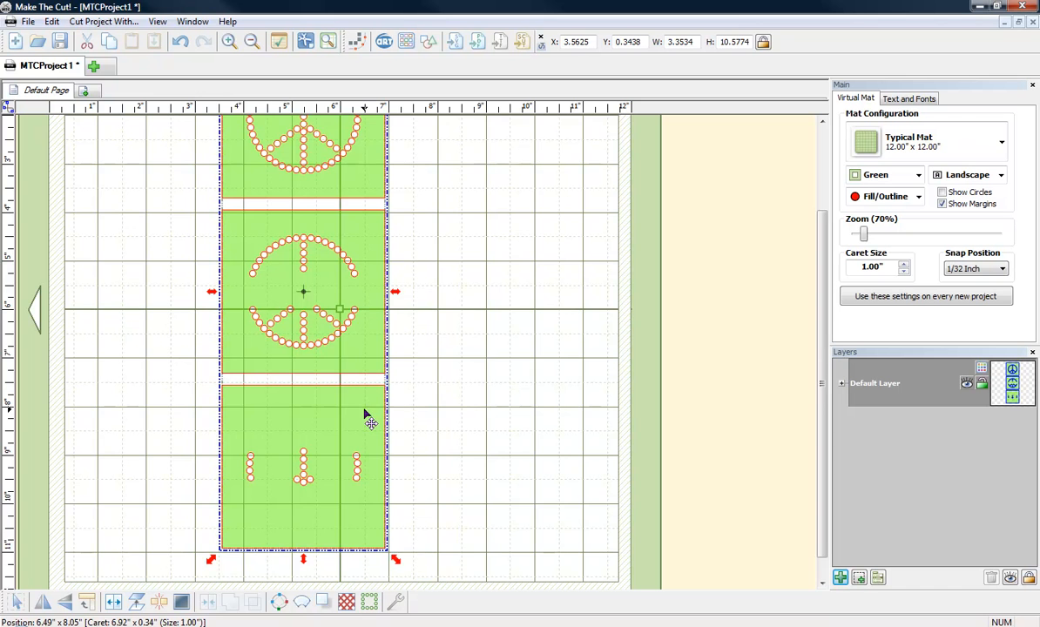
click(251, 41)
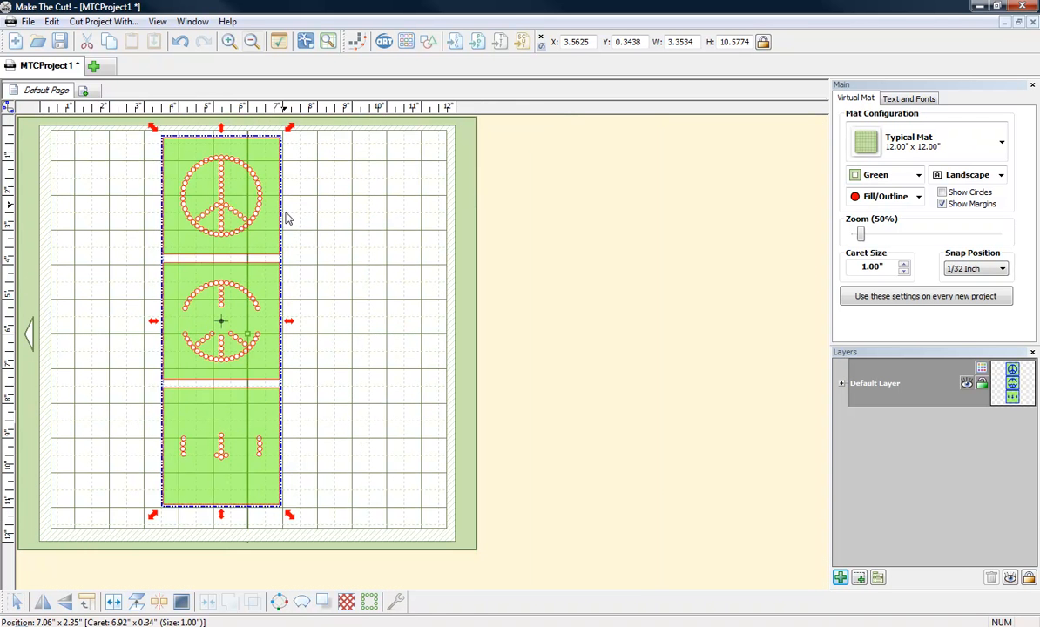
drag(274, 253, 277, 269)
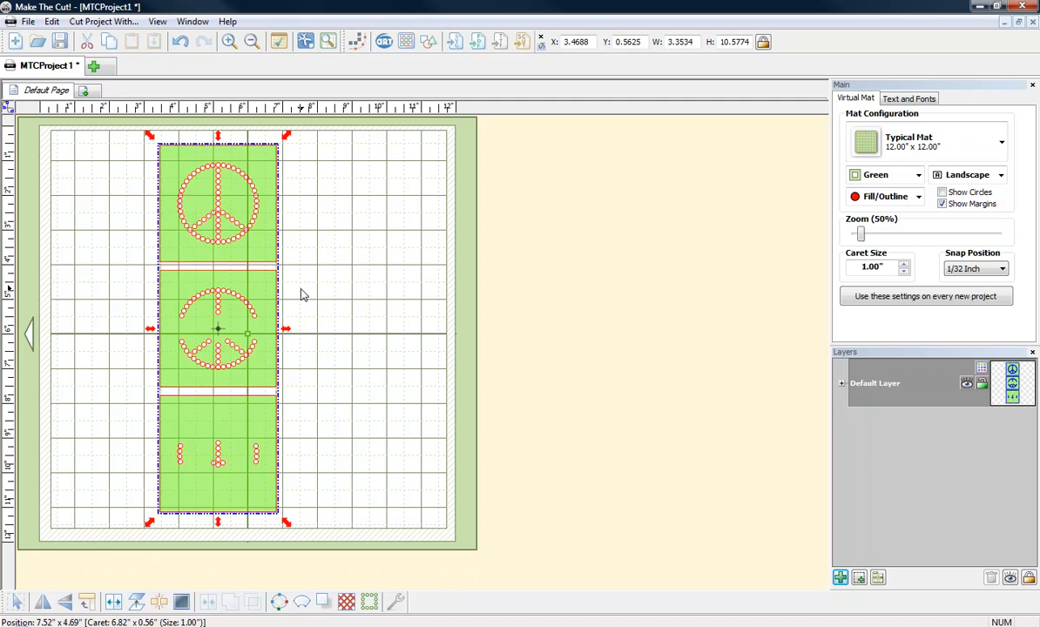
click(258, 292)
click(286, 226)
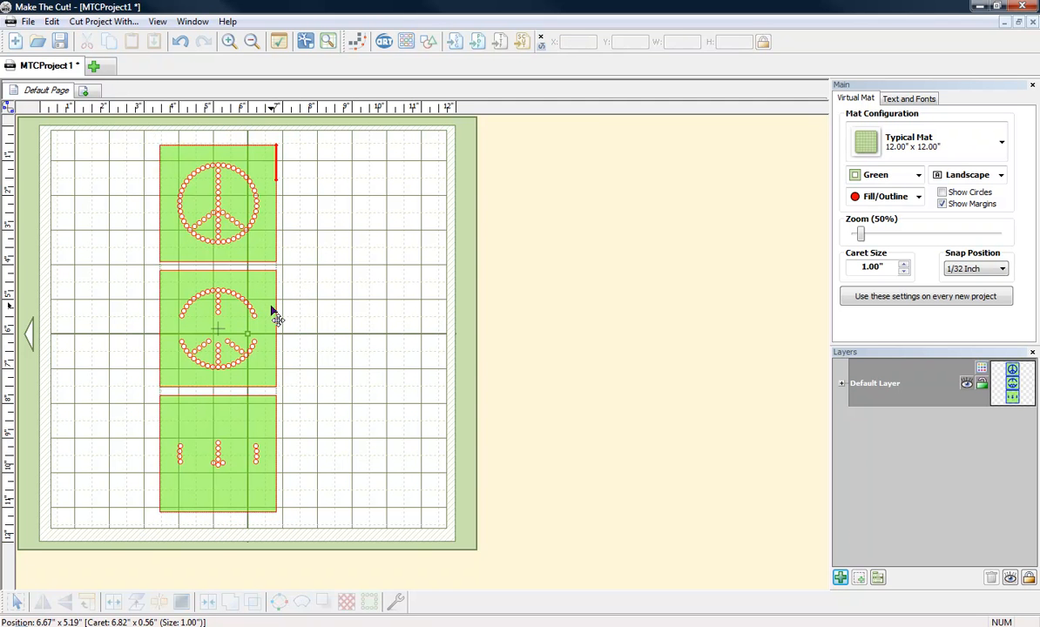
click(248, 288)
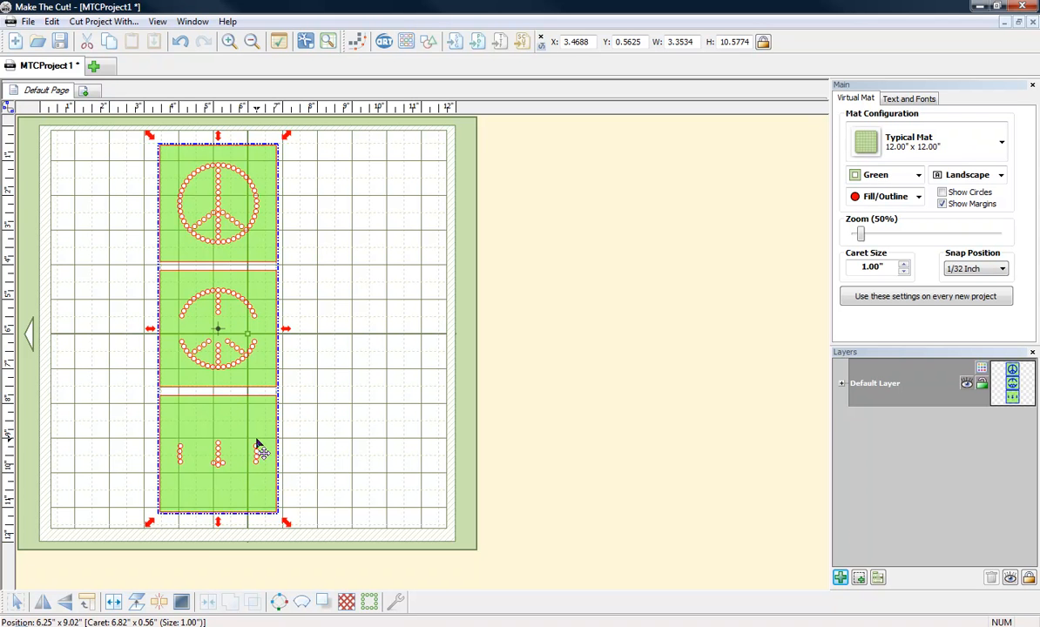
drag(258, 444, 269, 448)
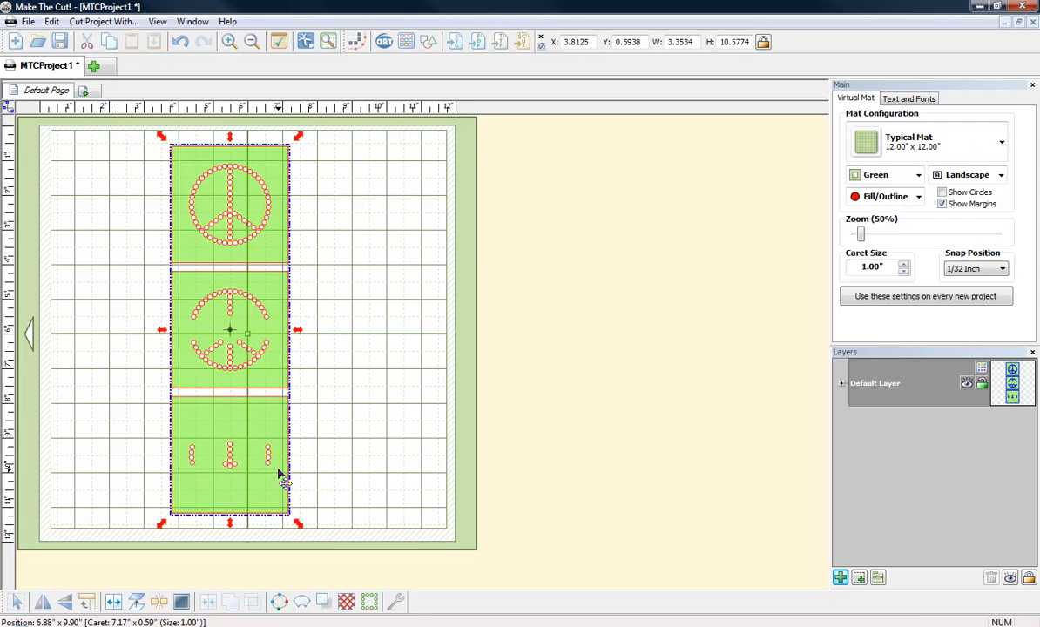
Break the design into separate shapes and delete the uppermost template containing the full peace sign.
right_click(274, 294)
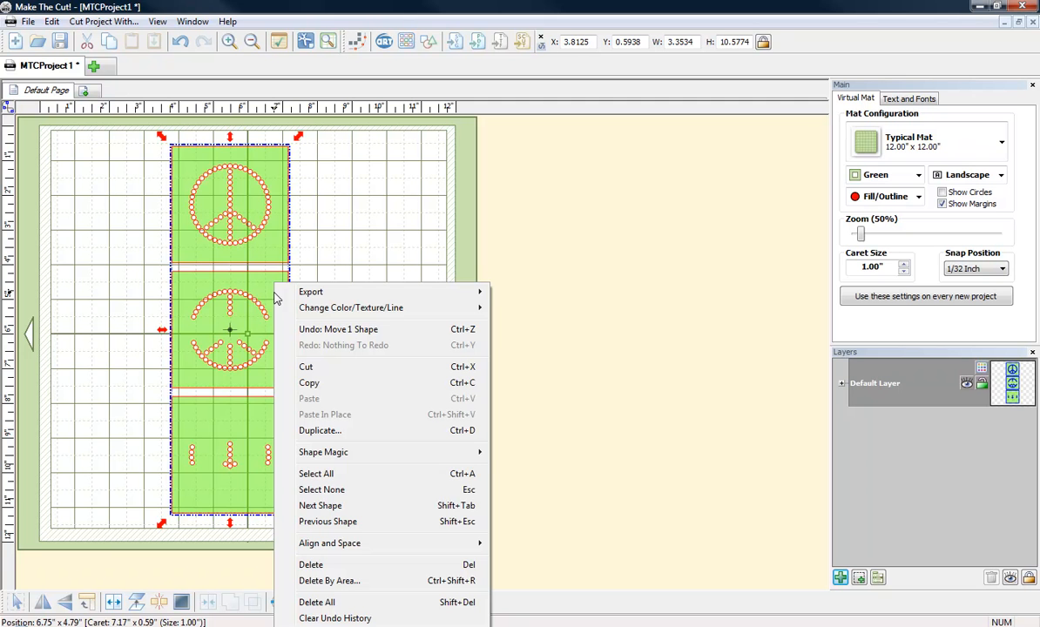
mouse_move(394, 454)
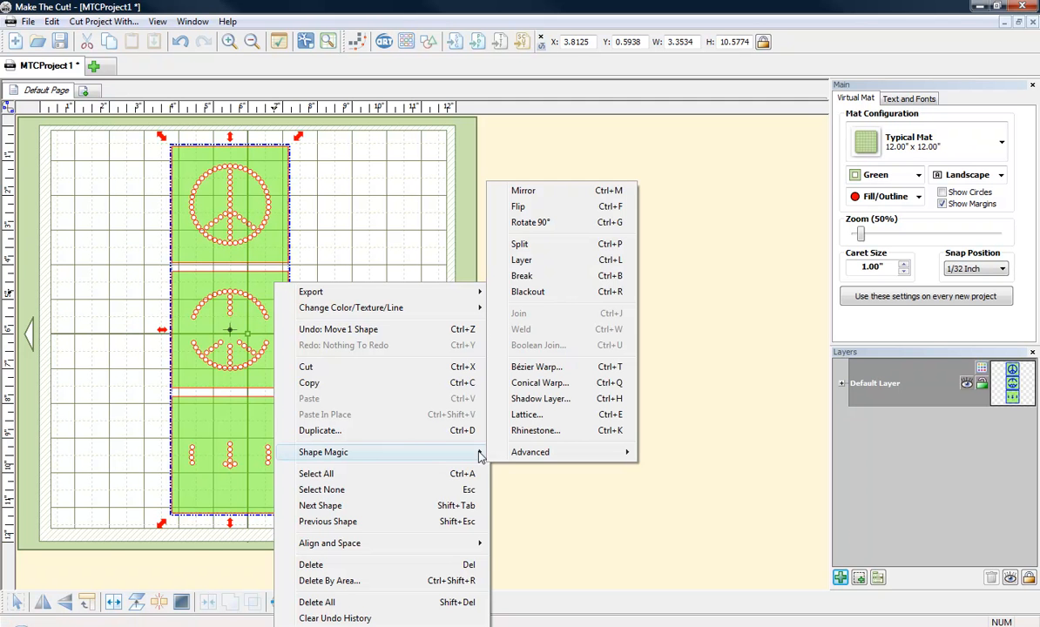
click(542, 278)
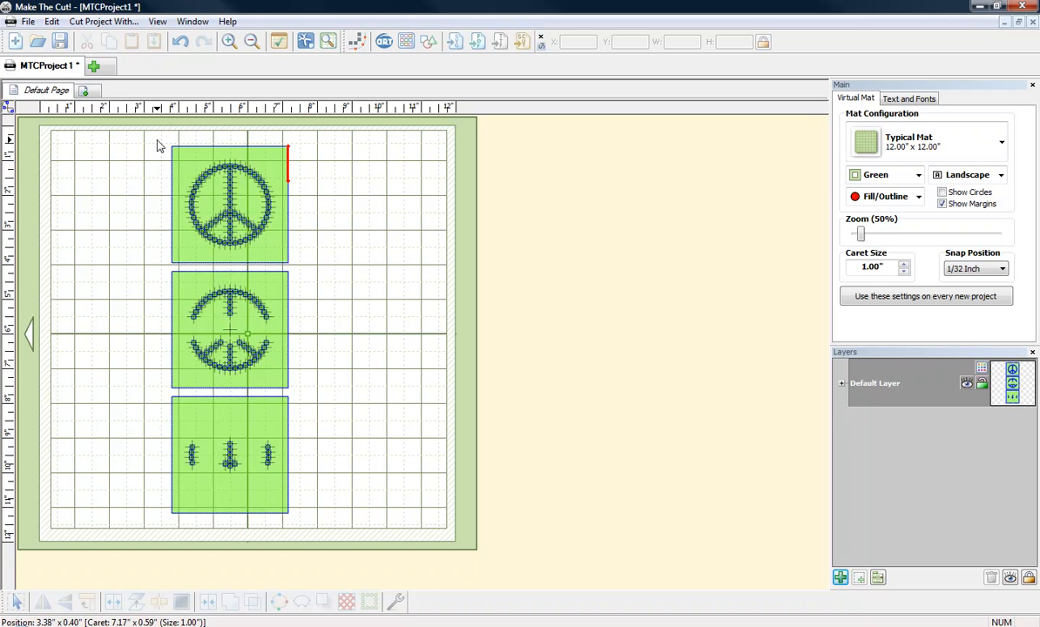
drag(156, 139, 319, 275)
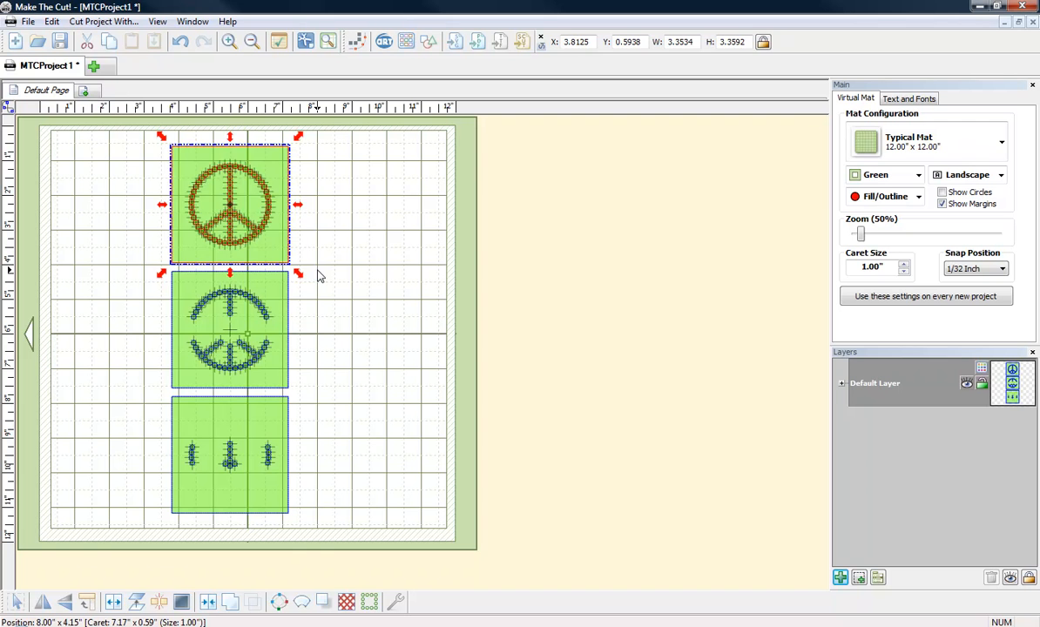
key(Delete)
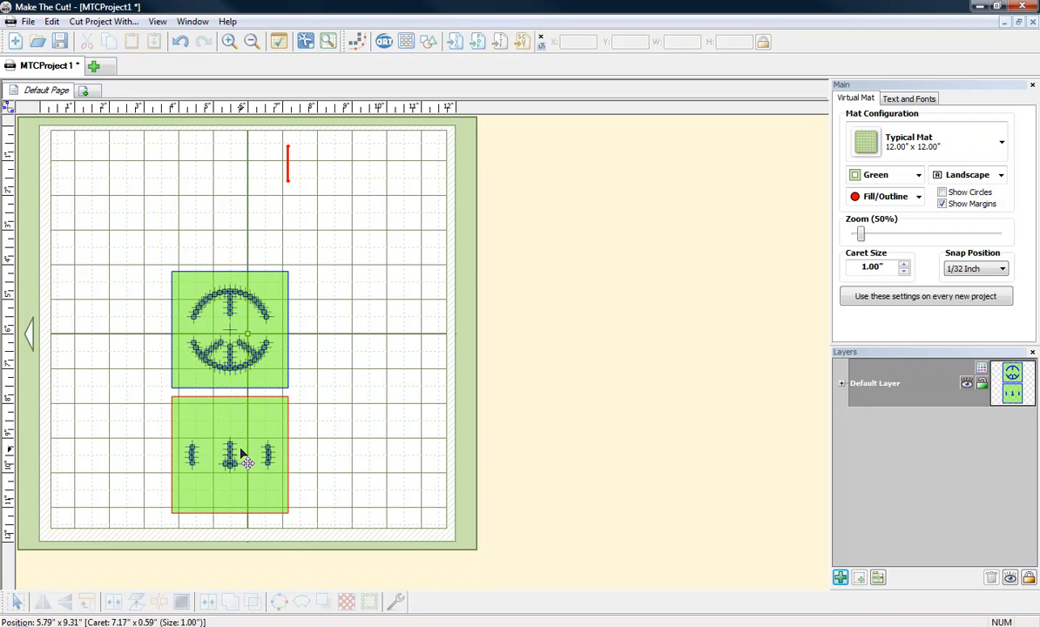
Join the square and all circles of the partial peace sign template into one shape.
drag(158, 263, 321, 395)
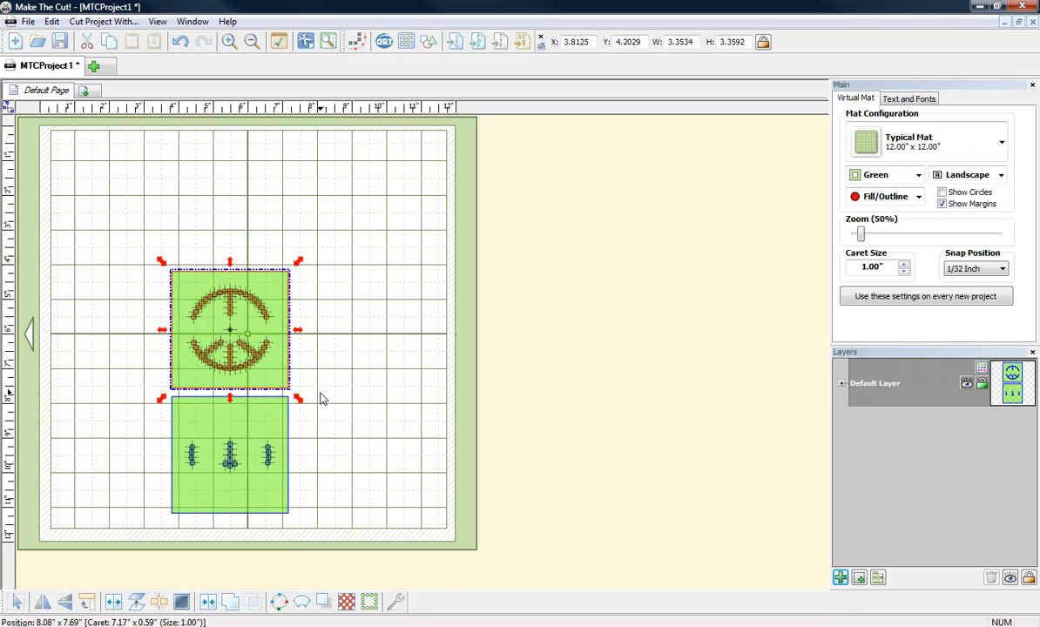
right_click(279, 331)
mouse_move(371, 452)
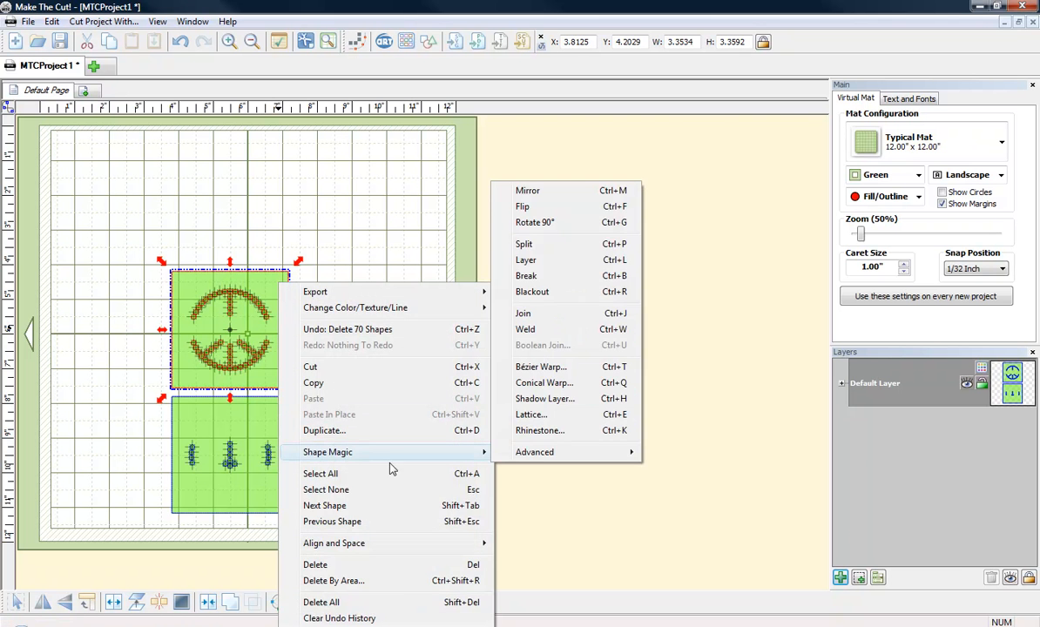
click(562, 315)
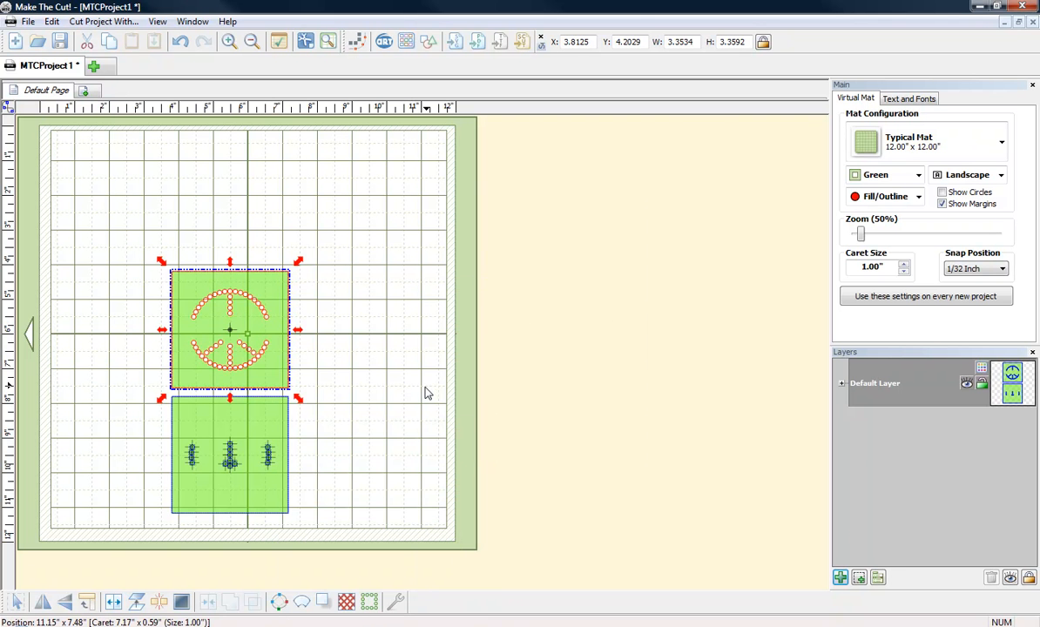
Join the square and circles of the lowest template, with the three short stone rows, into one shape.
click(150, 400)
drag(154, 388, 302, 509)
right_click(261, 429)
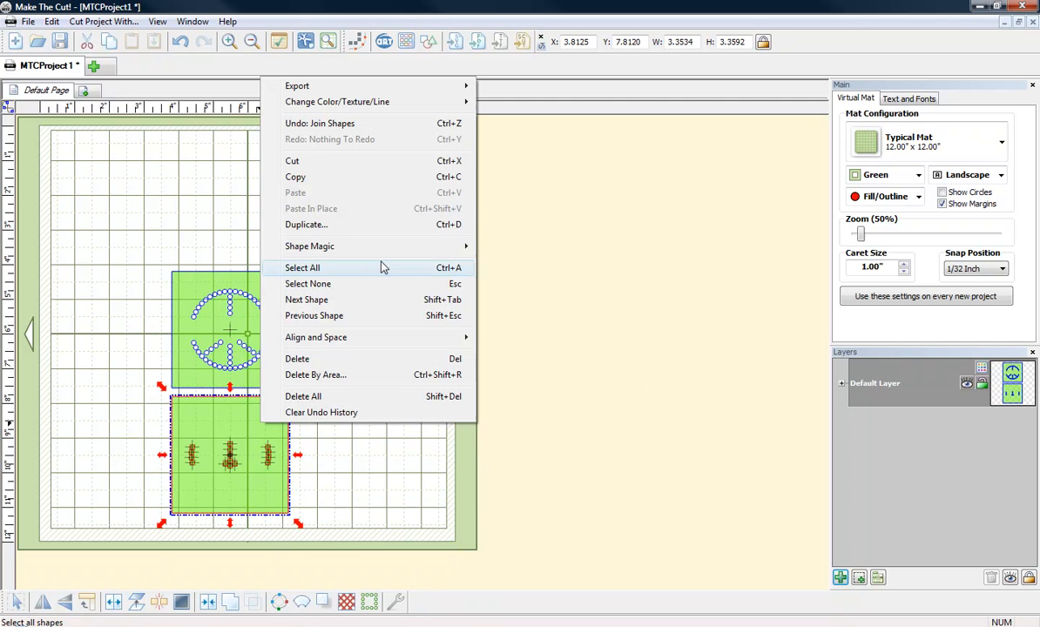
mouse_move(388, 254)
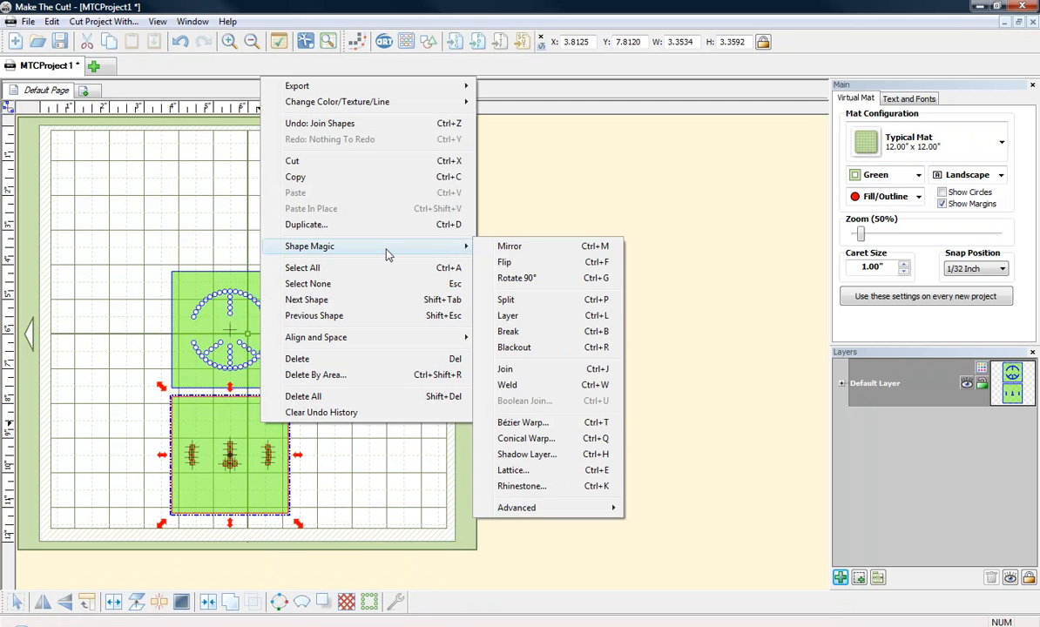
click(525, 373)
click(365, 389)
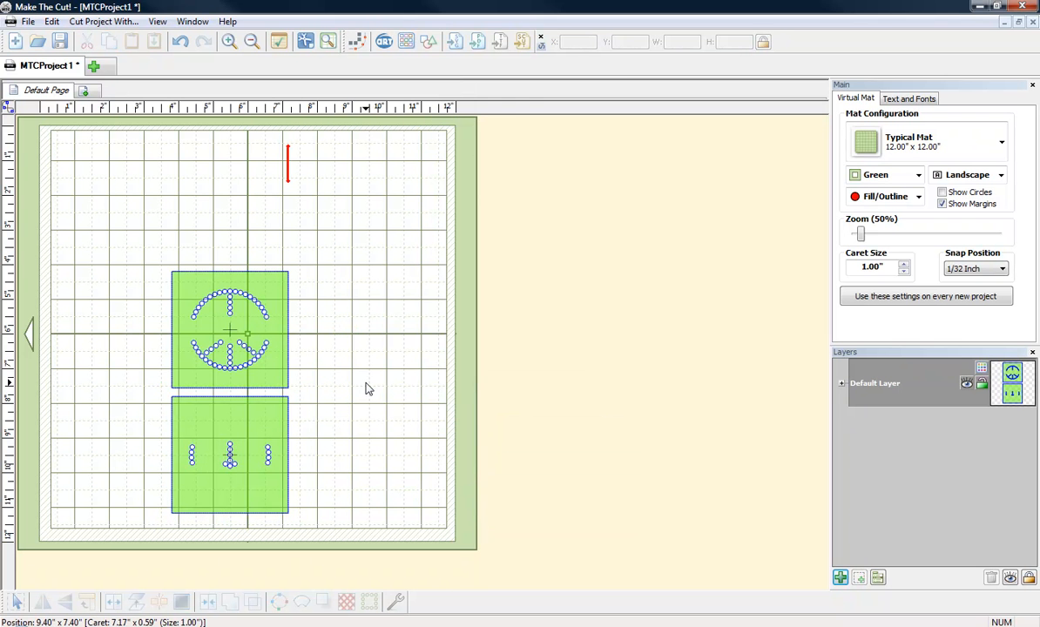
Align both joined templates by their top edges so that they stack exactly over each other.
drag(343, 255, 140, 529)
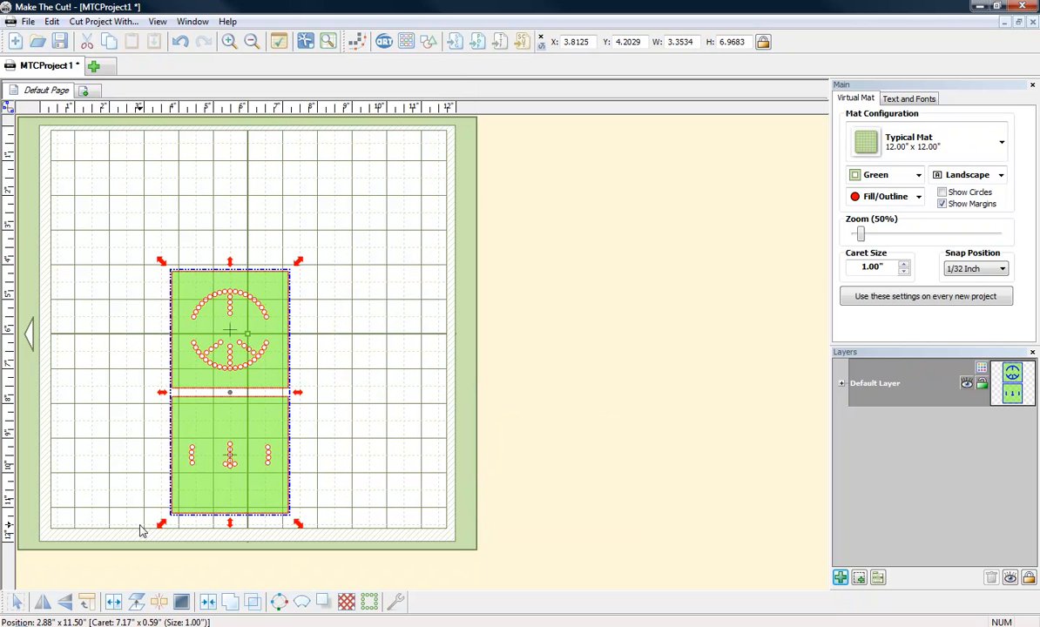
key(t)
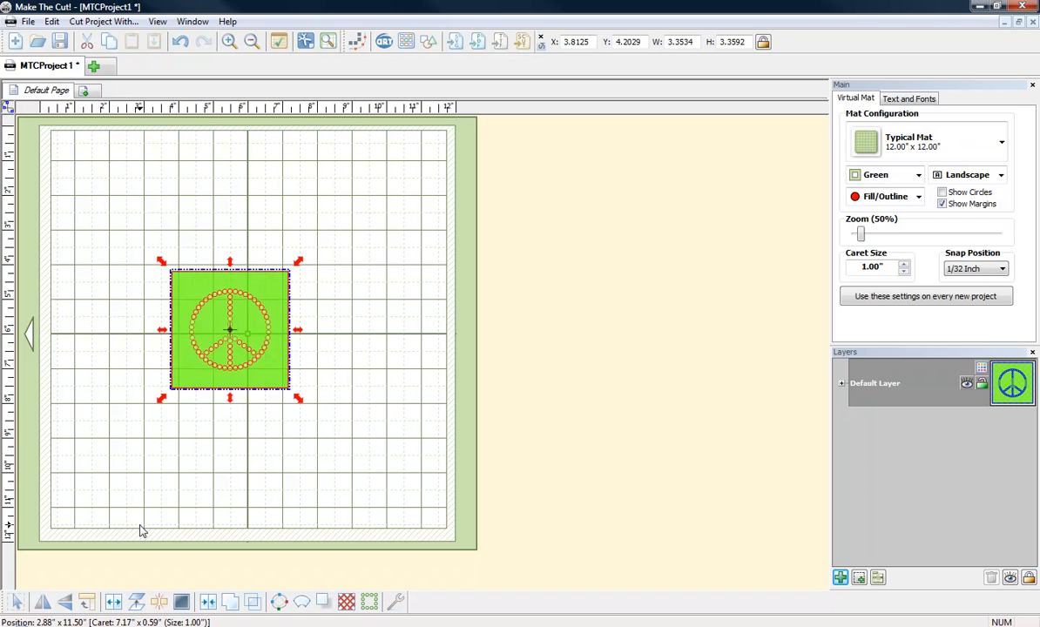
click(329, 408)
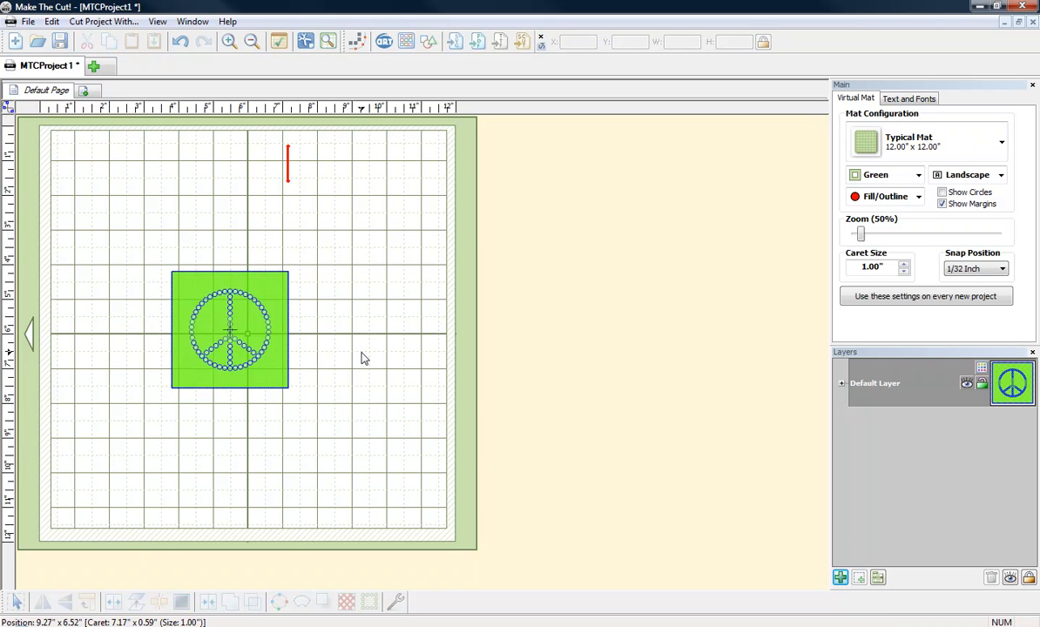
Expand Default Layer and send each of its two shapes to its own layer with To Each Its Own.
click(843, 384)
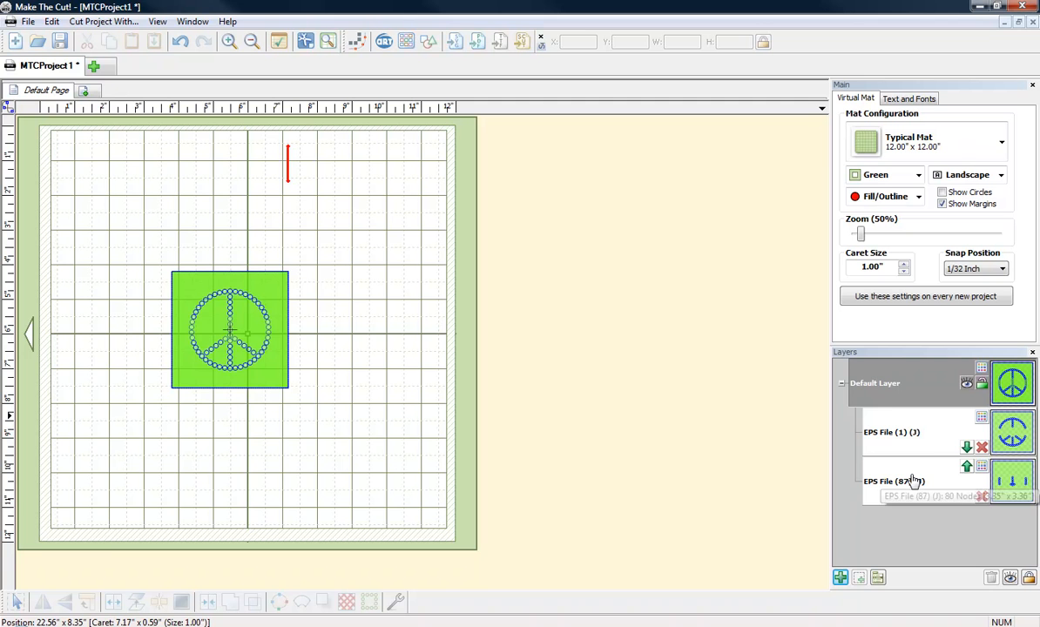
right_click(892, 386)
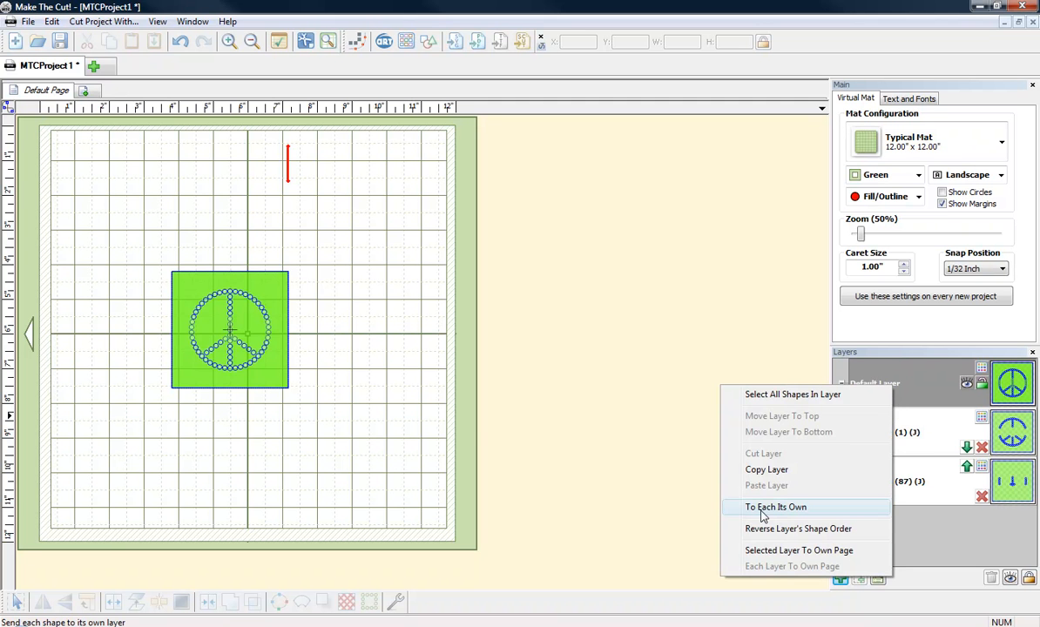
click(812, 509)
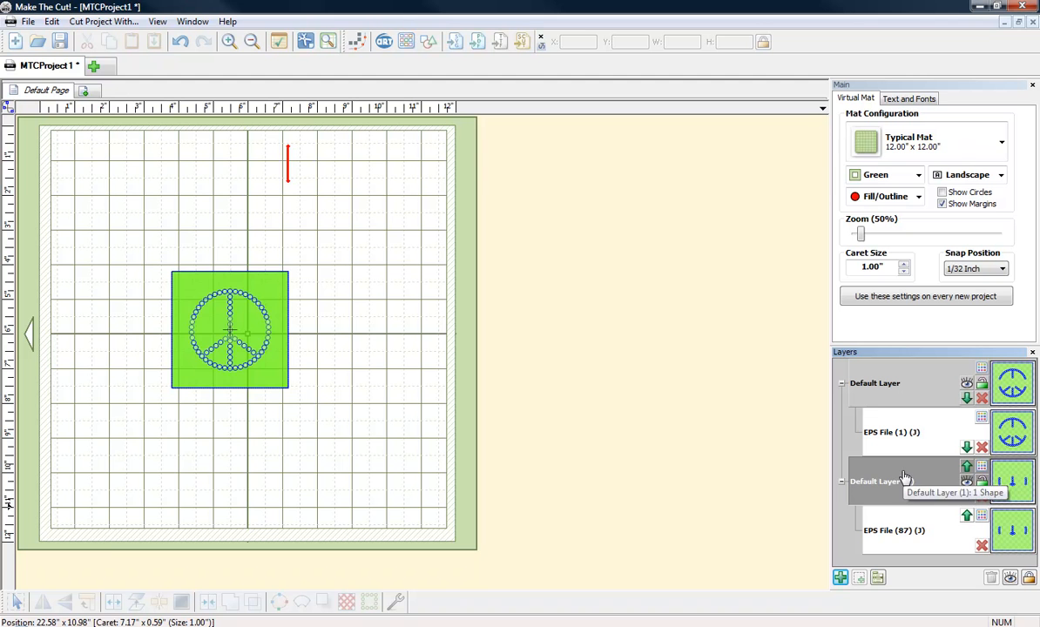
Hide both template layers and show them again one at a time to check what each contains.
click(967, 384)
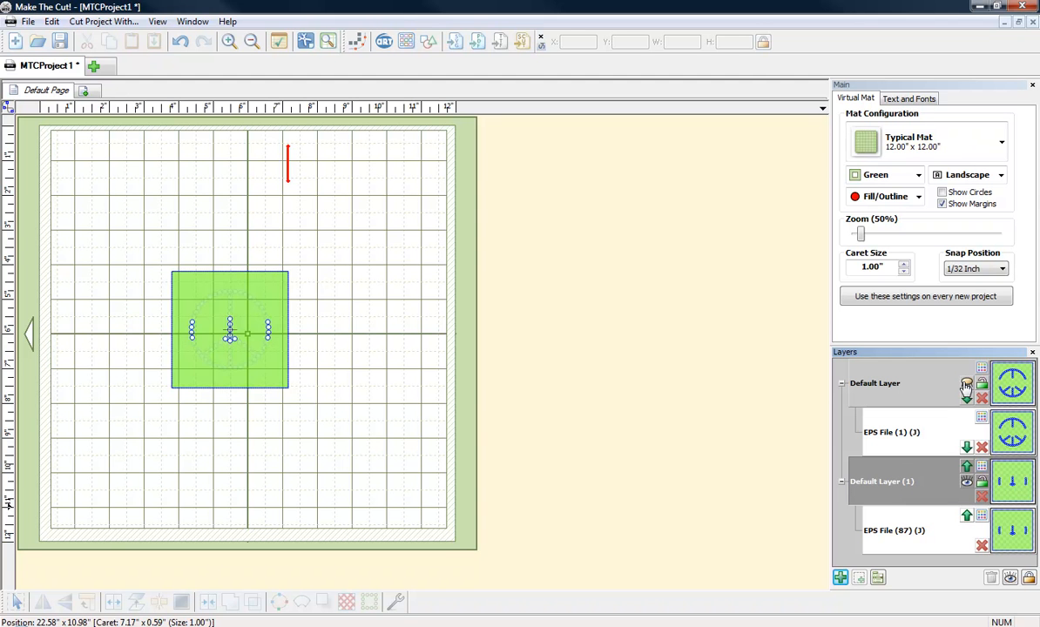
click(967, 481)
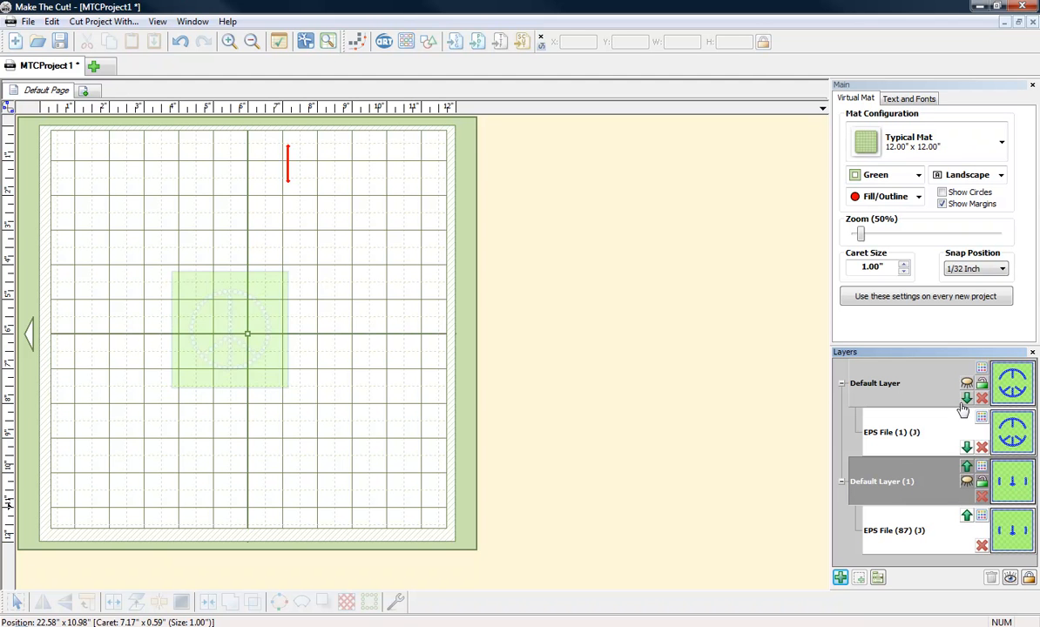
click(968, 384)
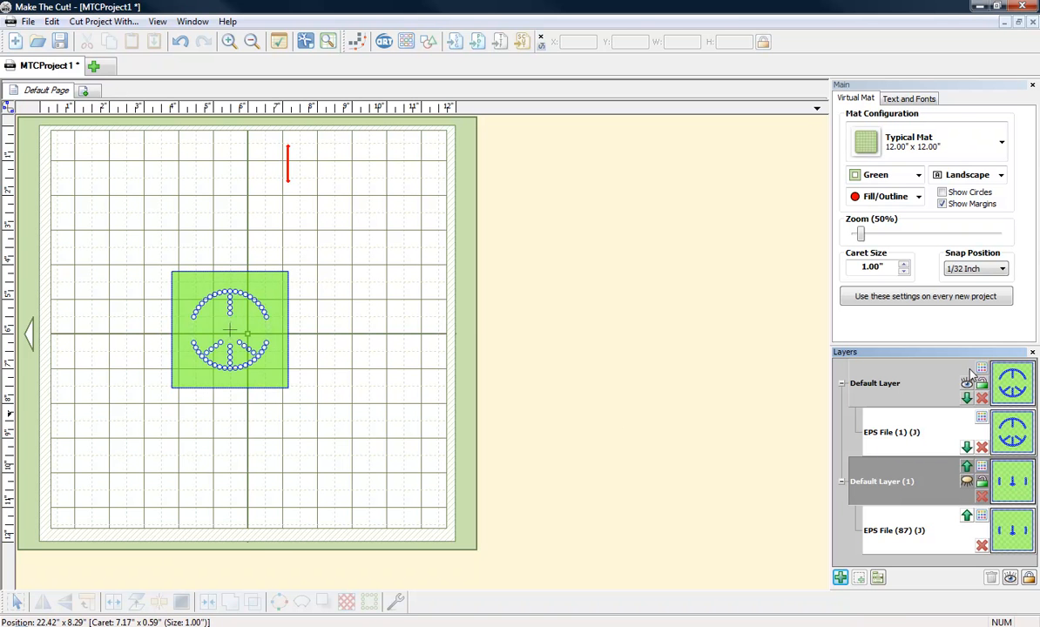
click(968, 482)
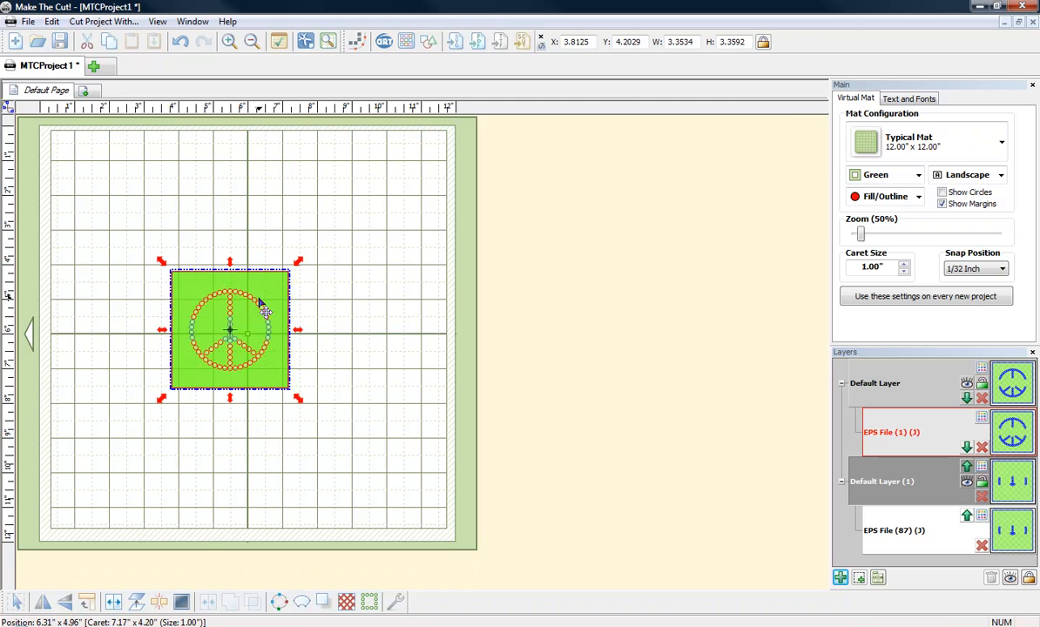
Move the two stacked templates apart and place them side by side in the mat's upper-left corner, at about X 0.44, Y 0.41.
drag(260, 302, 366, 299)
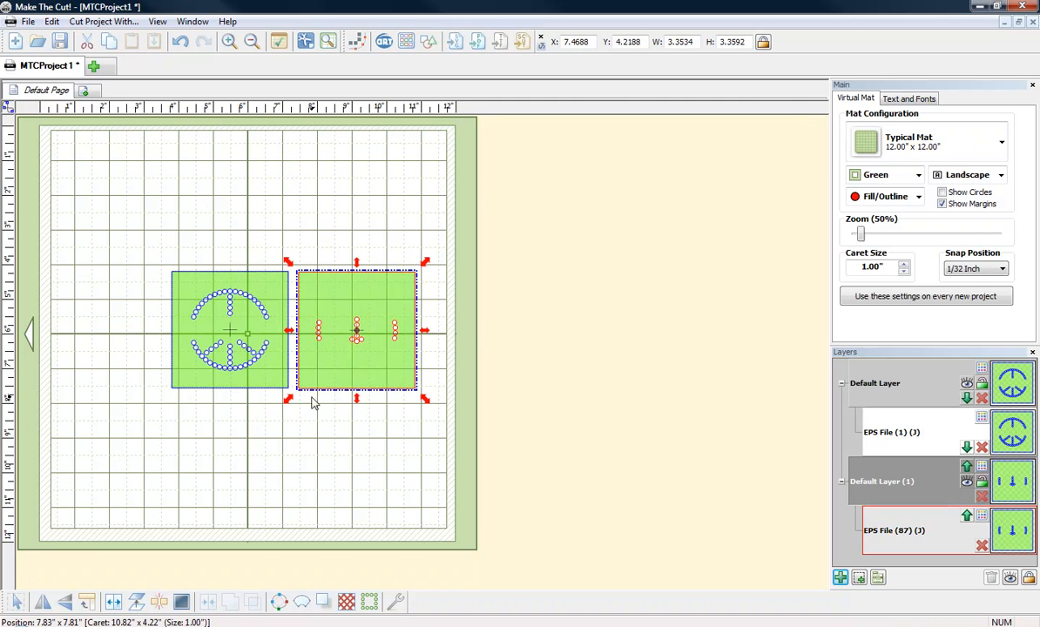
drag(157, 223, 279, 248)
click(252, 322)
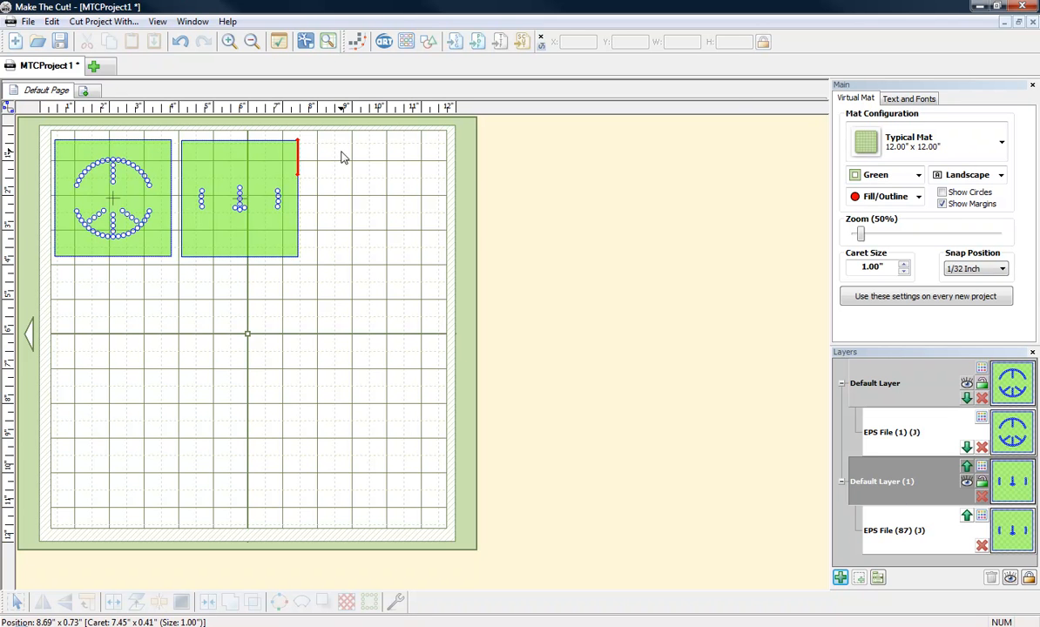
Select both templates, open the Klic-N-Kut cut settings in demo mode, choose 2 Times for Multi-Cut, and close the settings without cutting.
drag(336, 134, 50, 284)
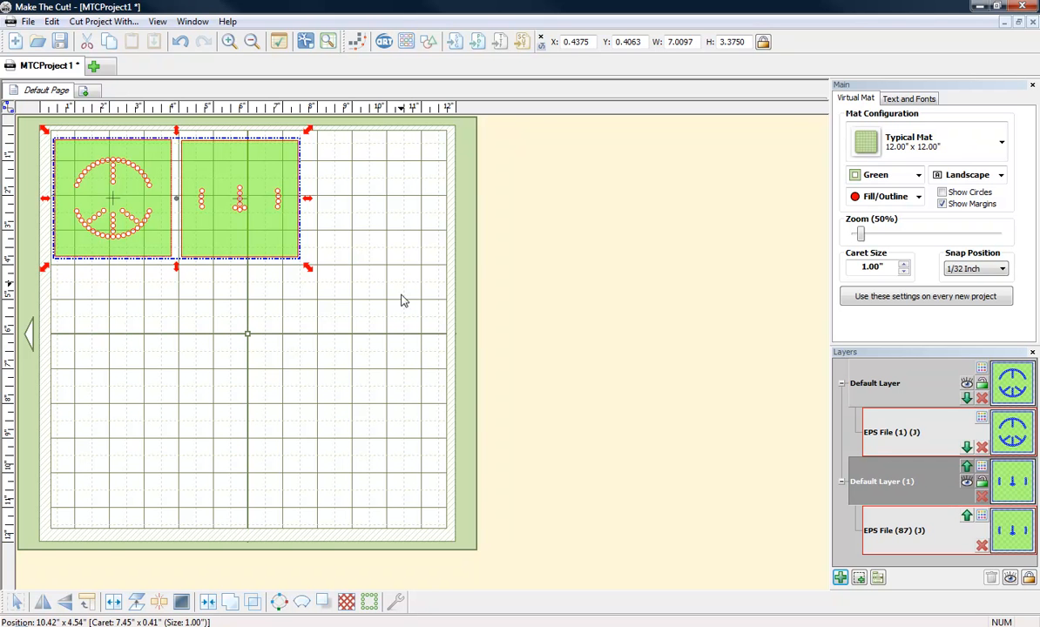
key(Escape)
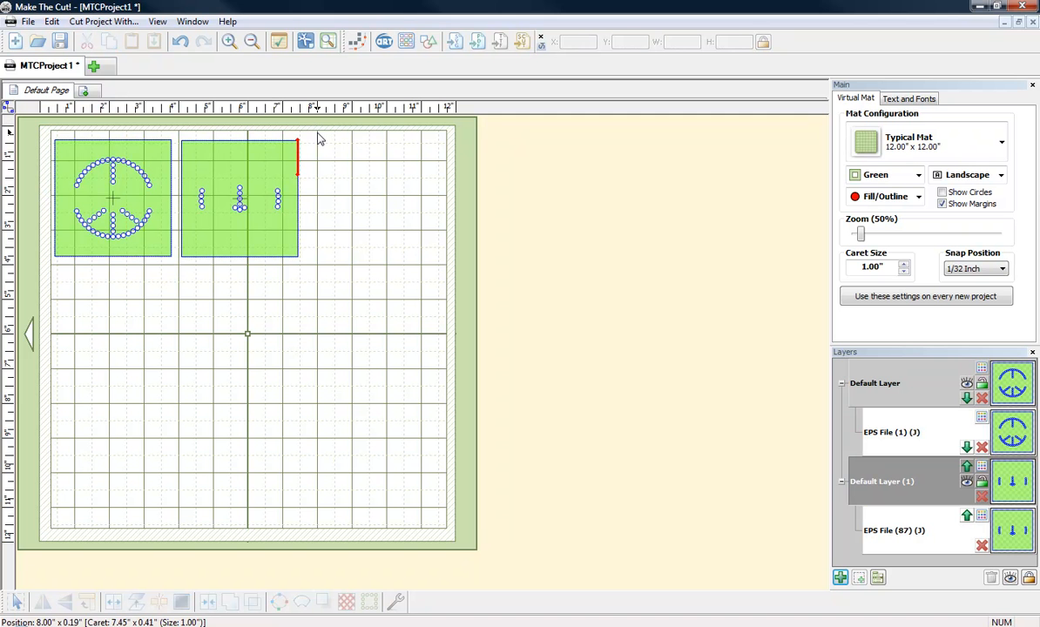
drag(319, 140, 31, 274)
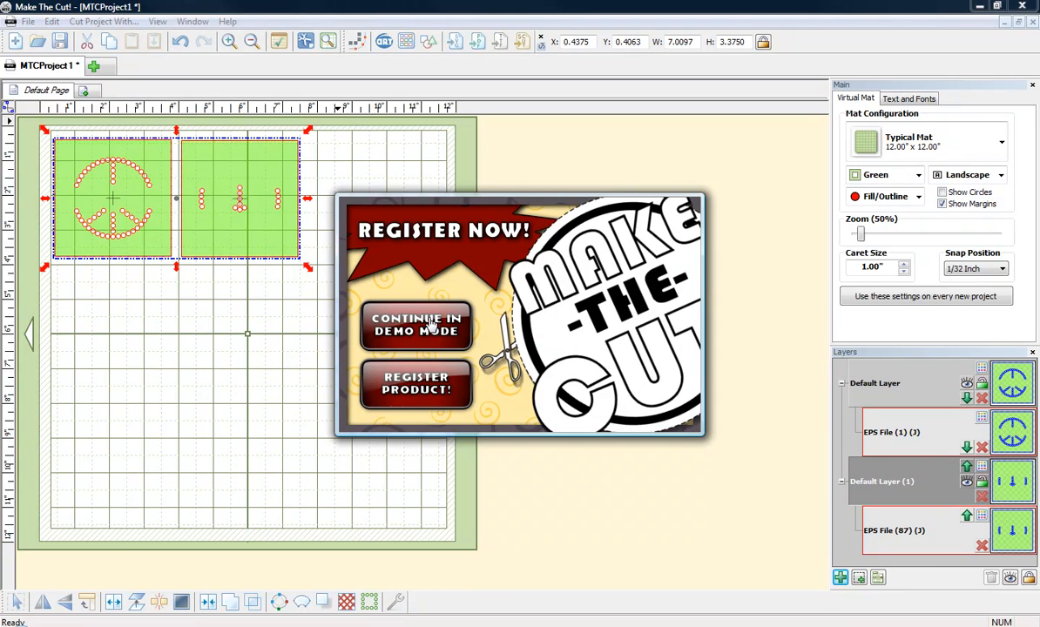
click(431, 325)
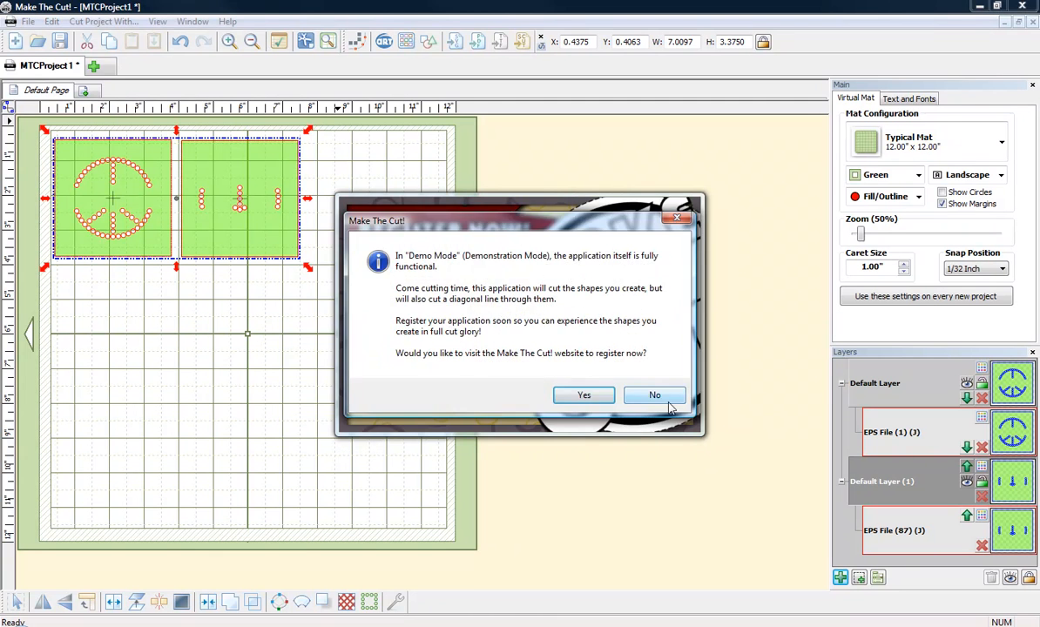
click(655, 394)
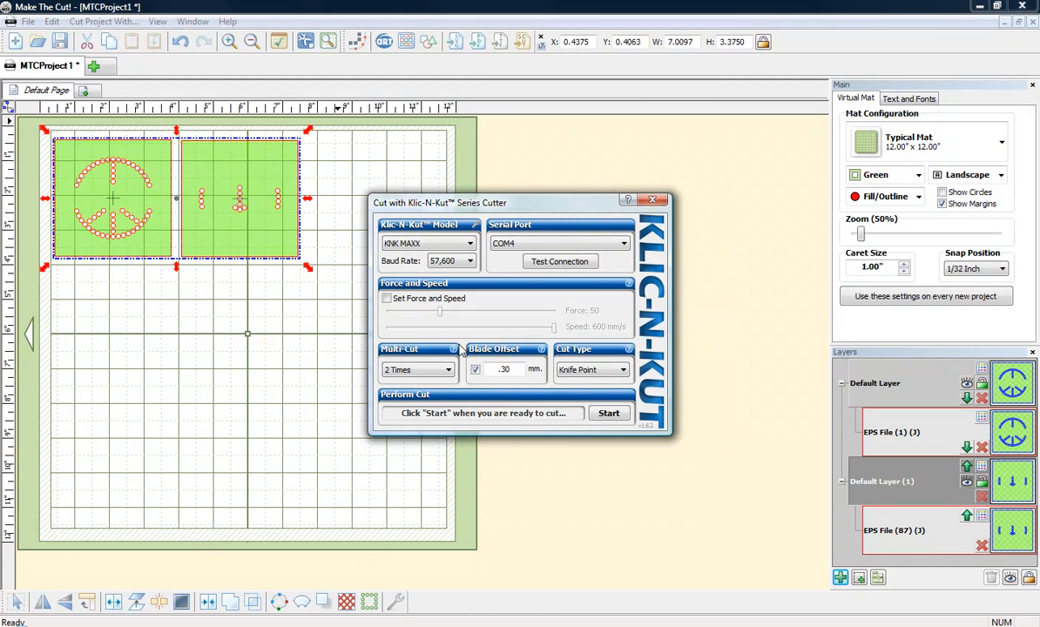
click(418, 377)
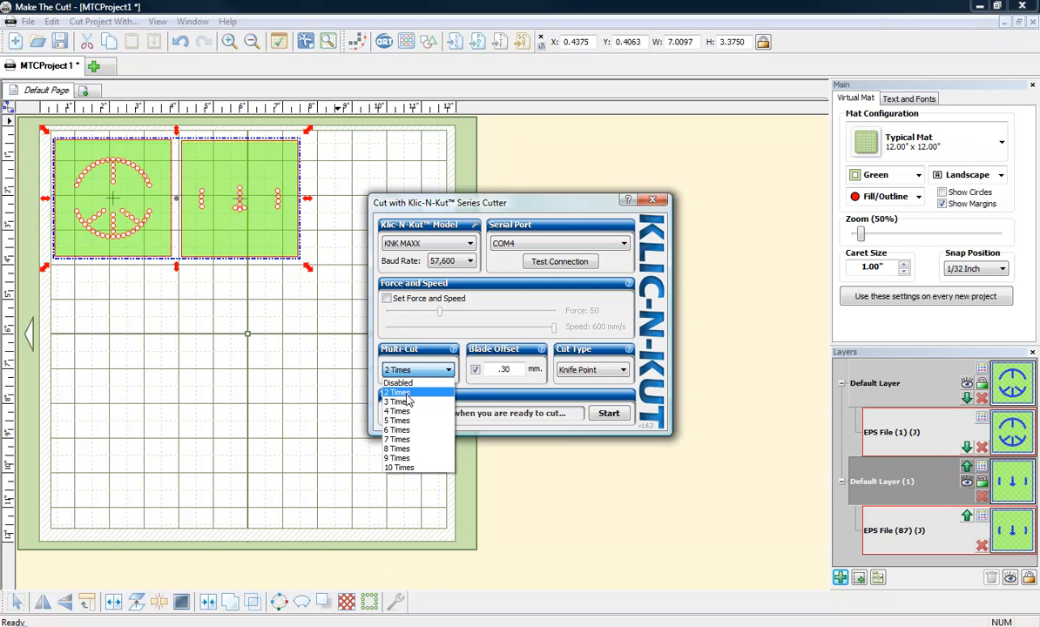
click(407, 396)
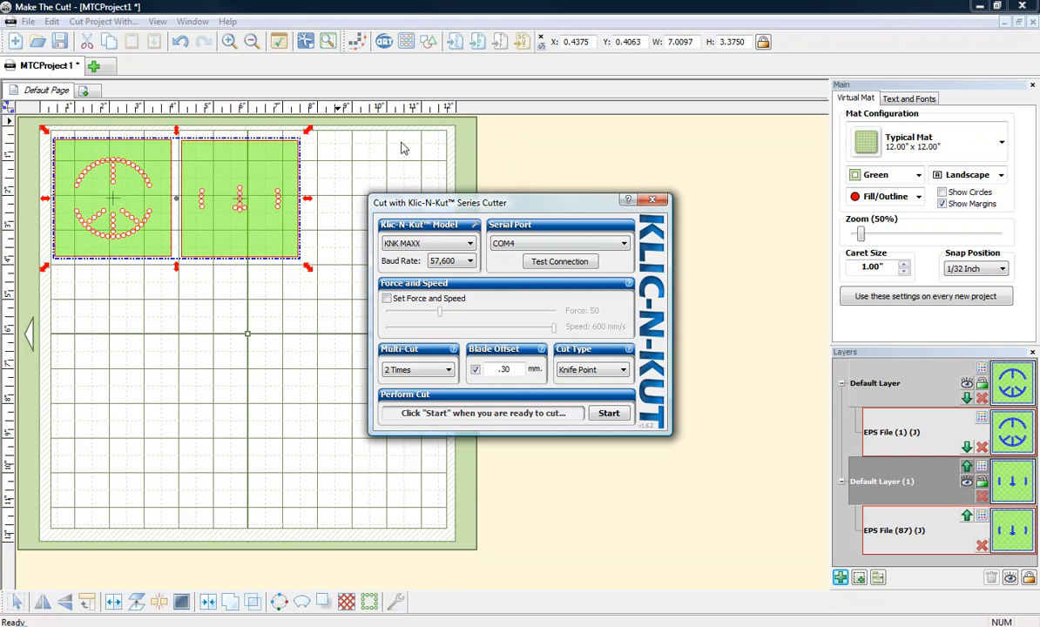
click(659, 202)
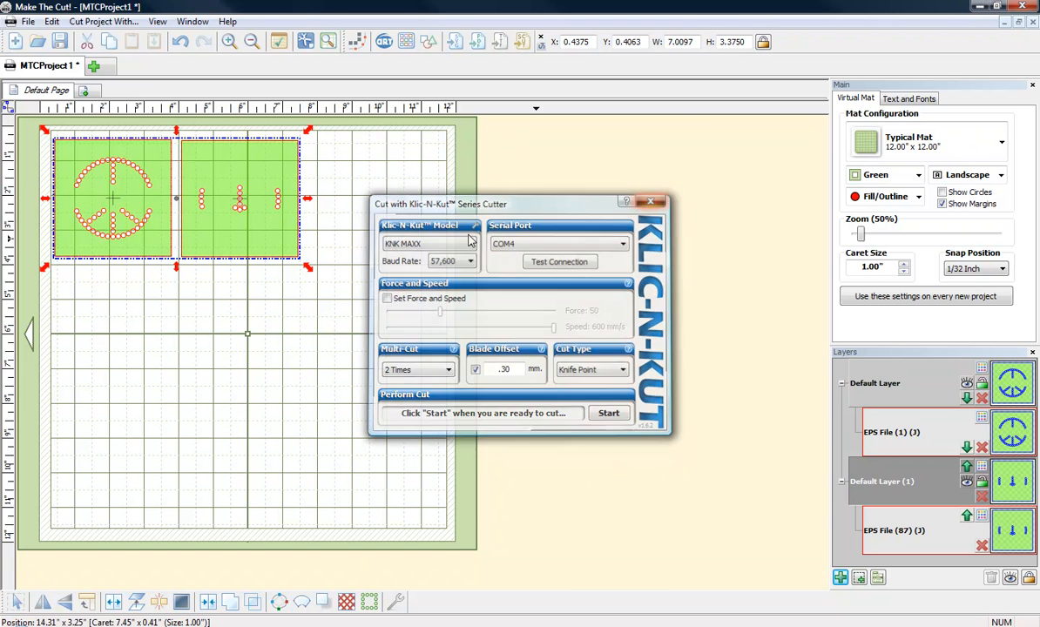